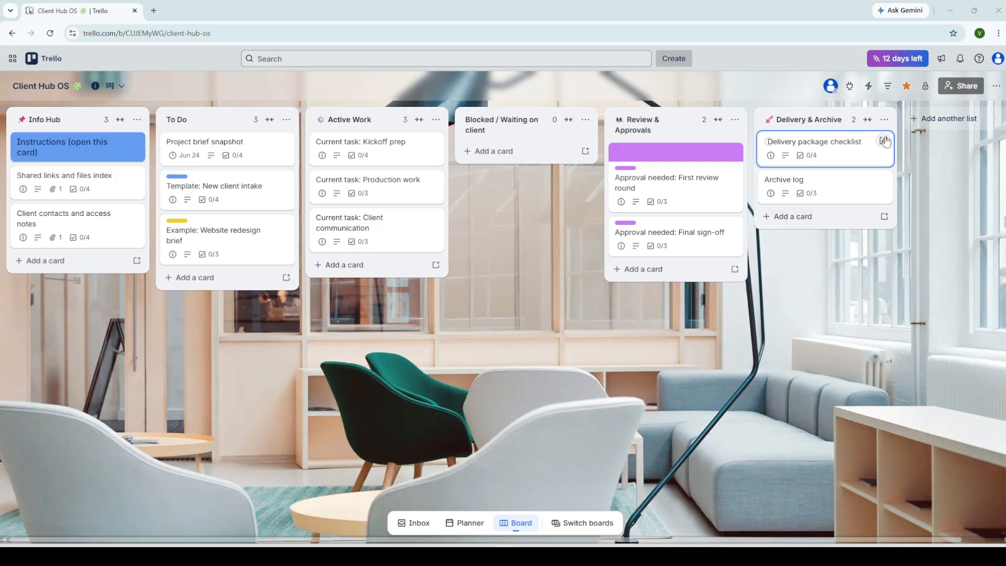
- Open the board's automation rules and start creating a new rule
click(869, 87)
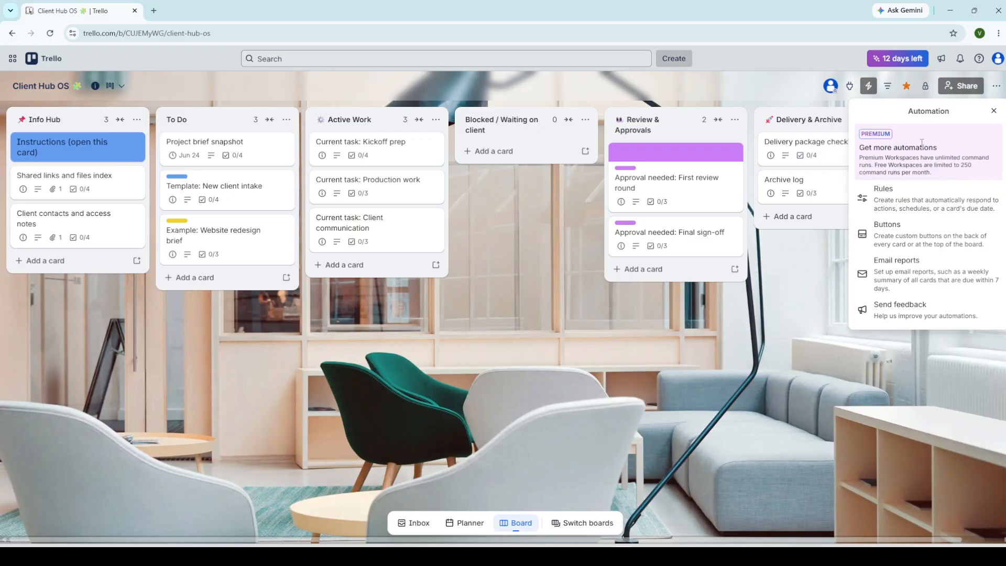
click(993, 111)
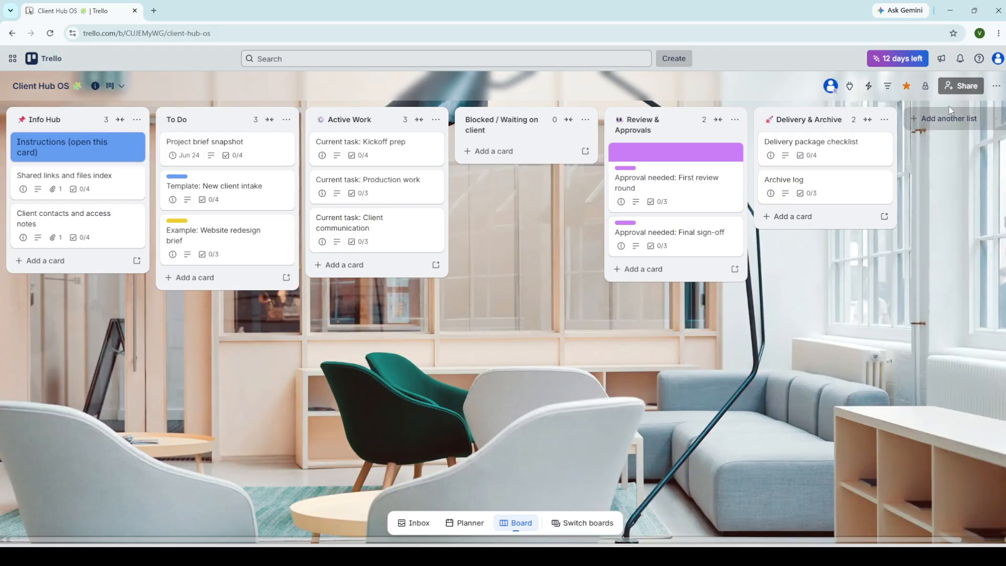
click(870, 89)
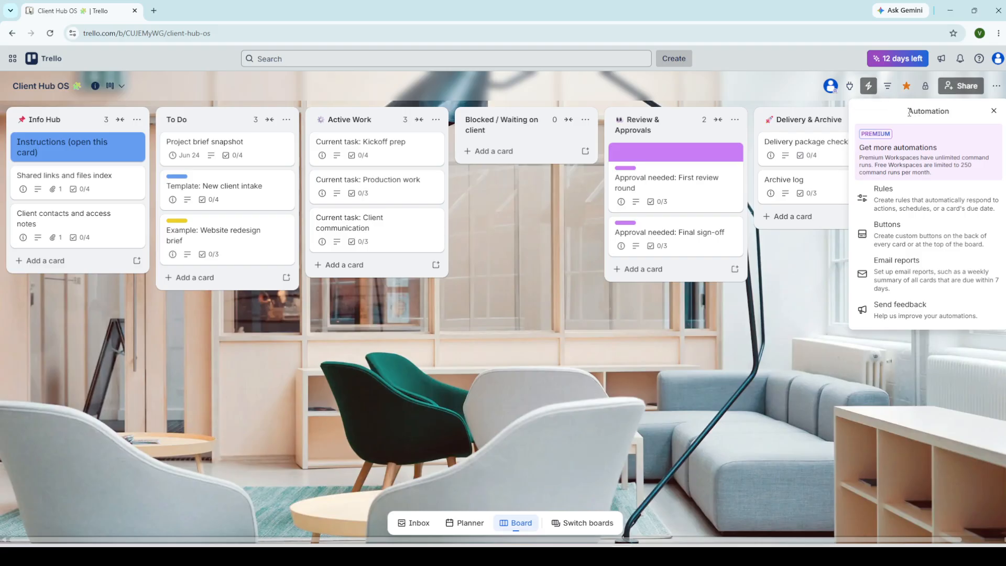
drag(910, 112, 951, 113)
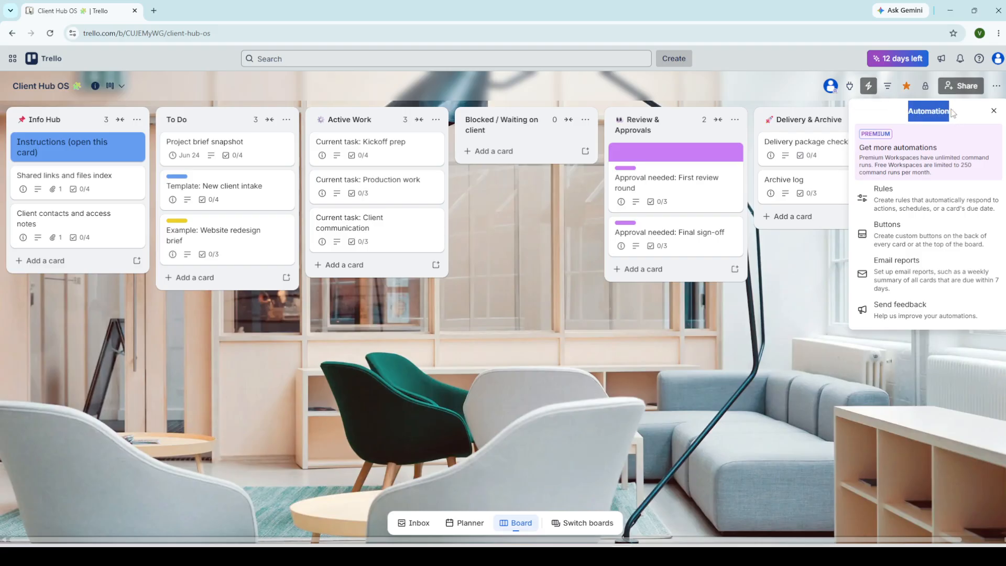
click(935, 114)
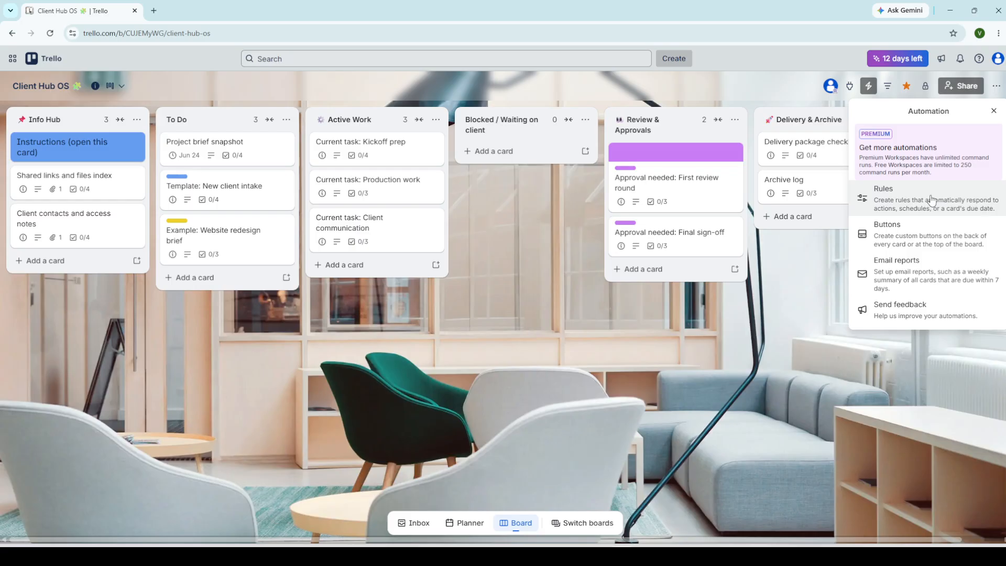
click(892, 202)
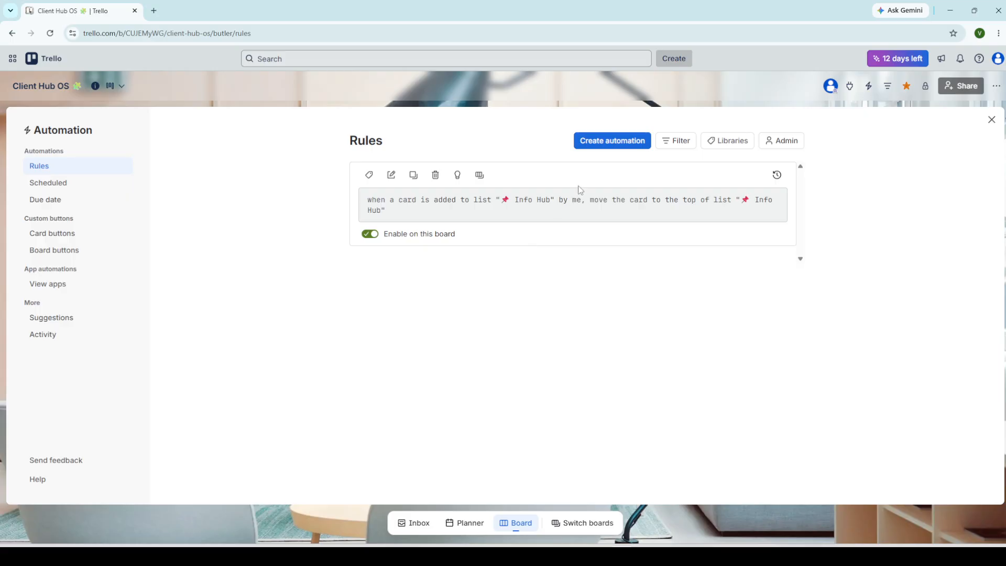
click(616, 147)
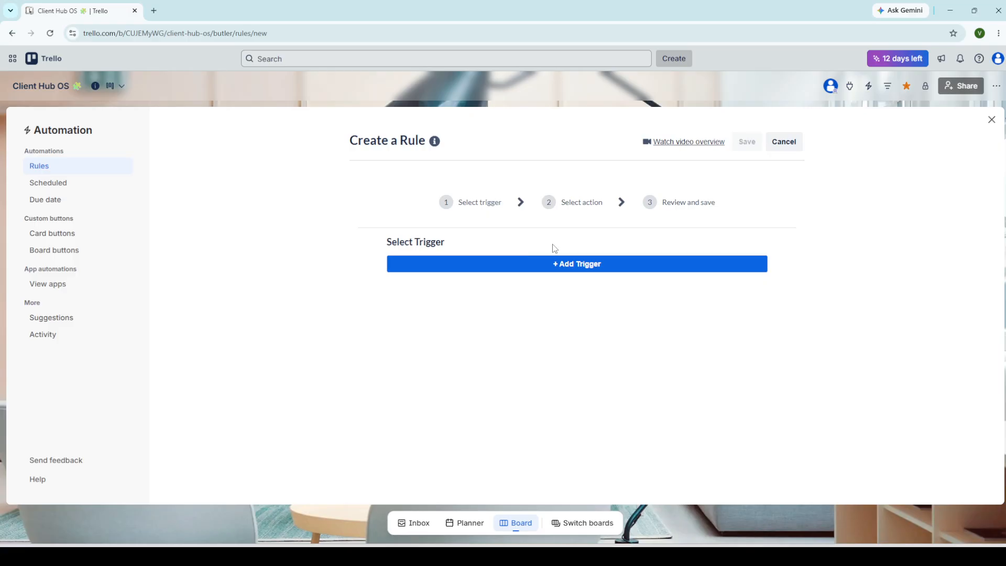
- Add a card-move trigger that fires when a card is added to the Delivery & Archive list by me
click(572, 265)
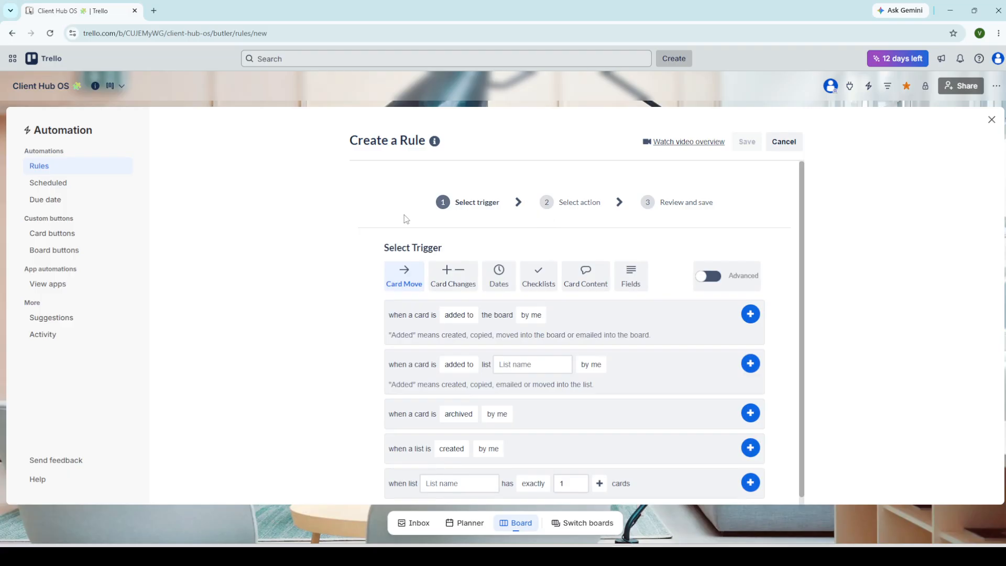
scroll(360, 229, down, 1)
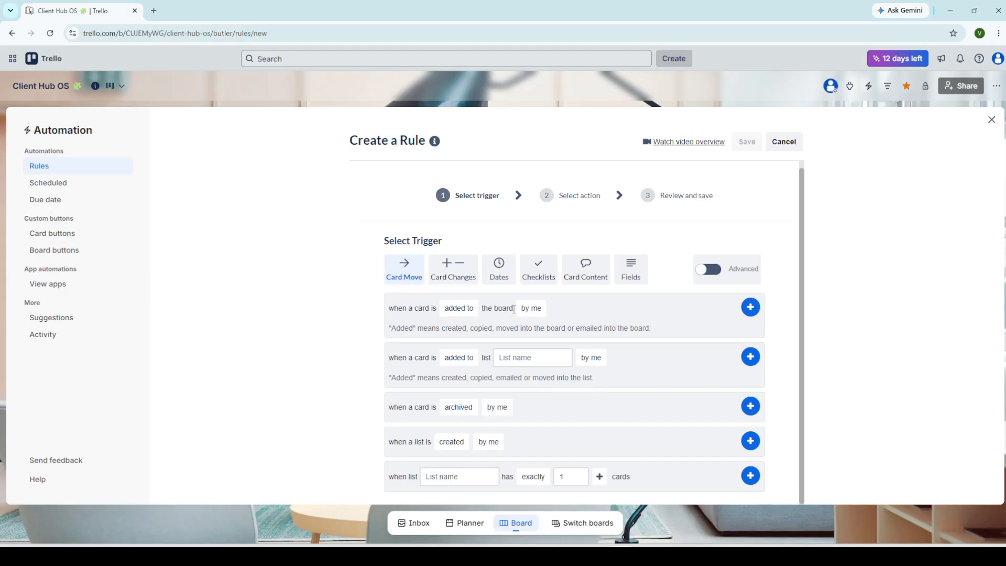
click(542, 309)
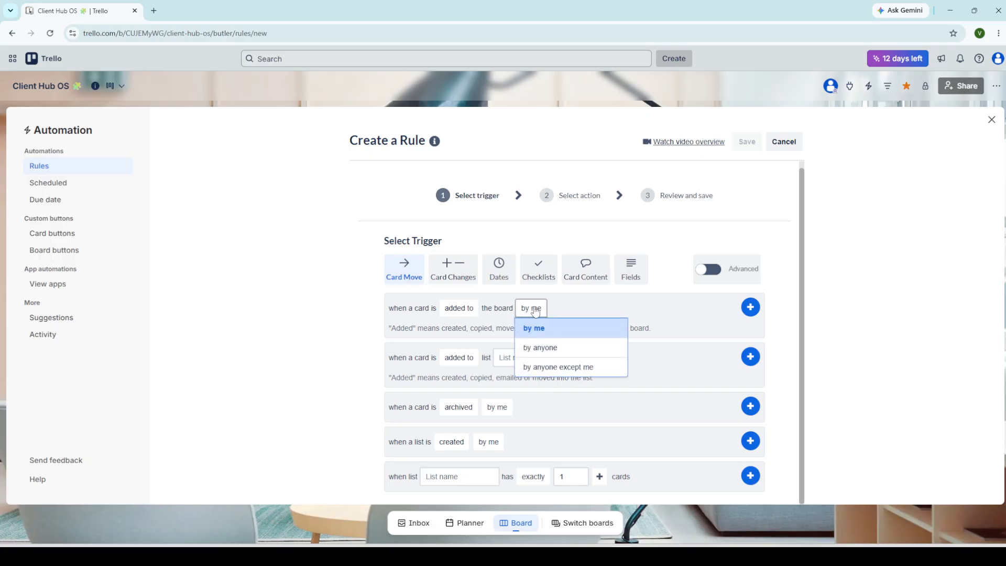
click(454, 308)
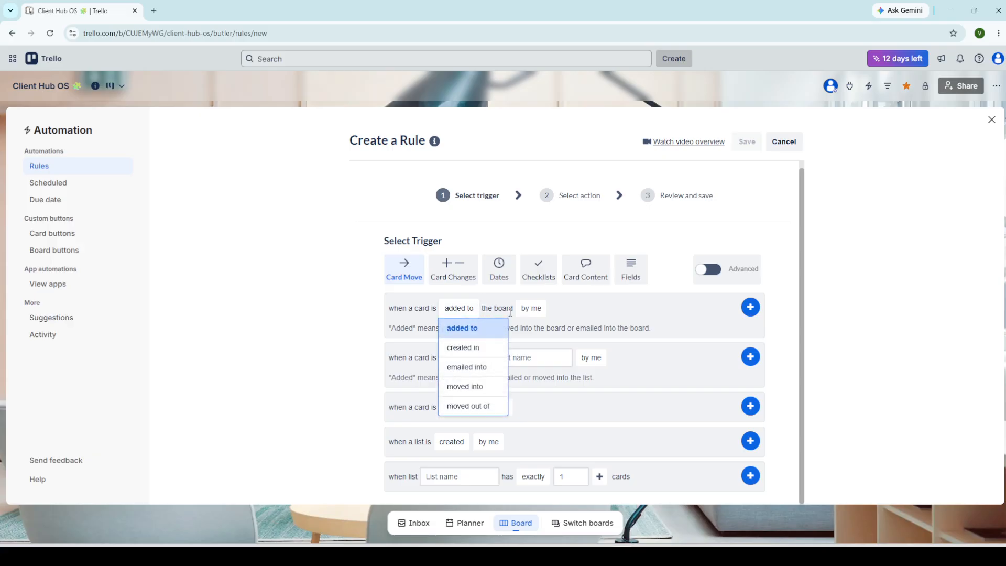
click(546, 350)
click(539, 355)
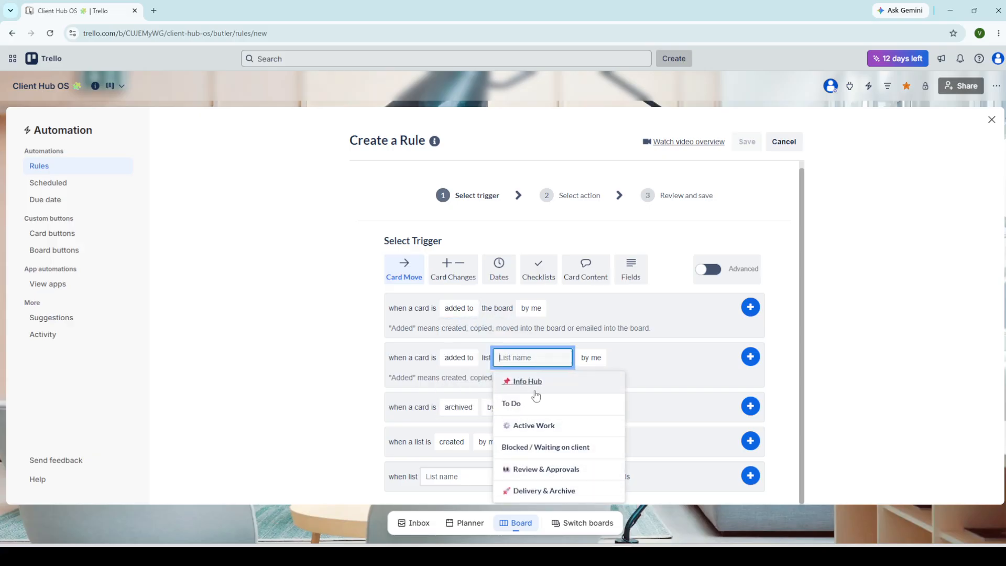
click(536, 491)
click(751, 357)
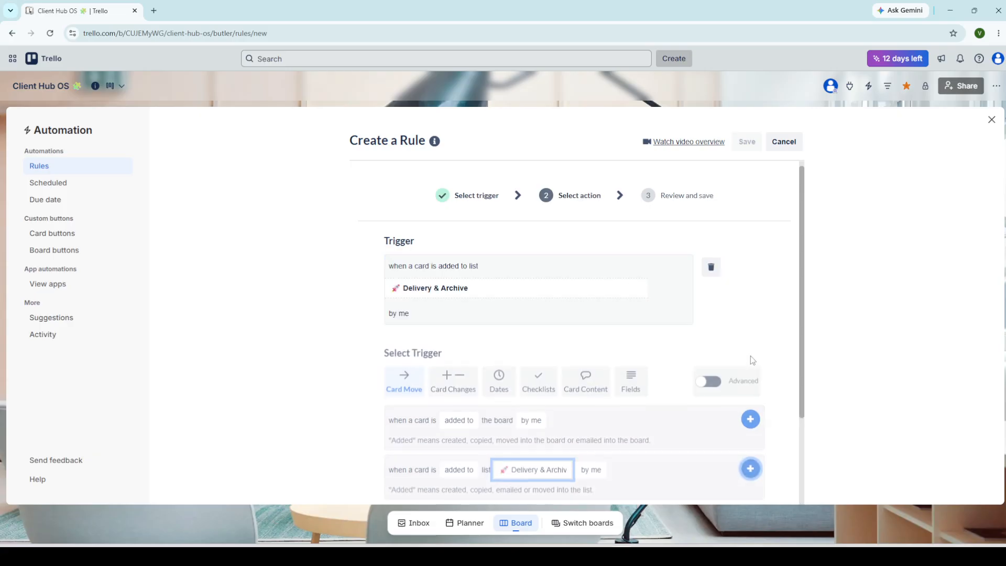
- Add a rule action that adds the suggested board member to the card
scroll(511, 339, down, 1)
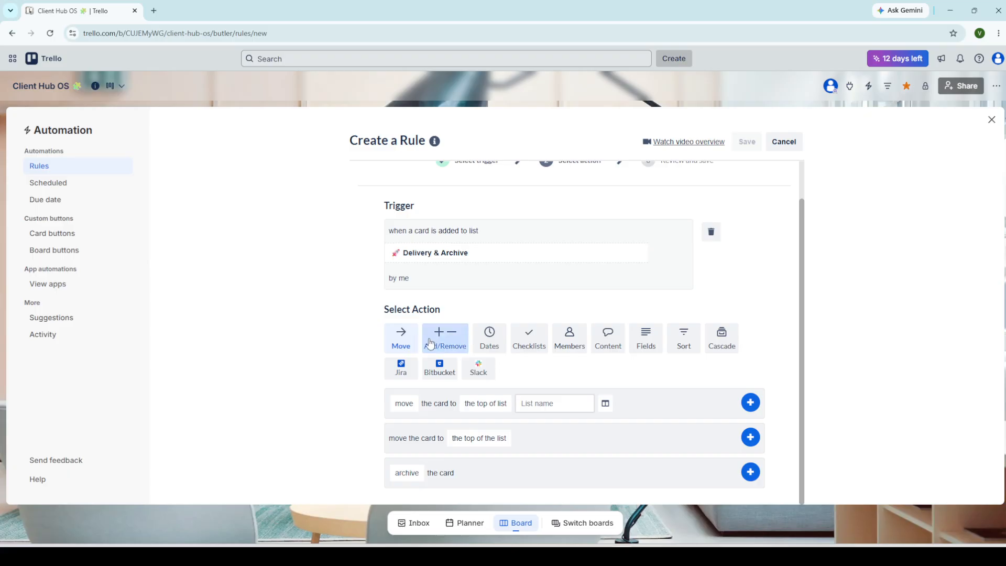
click(563, 343)
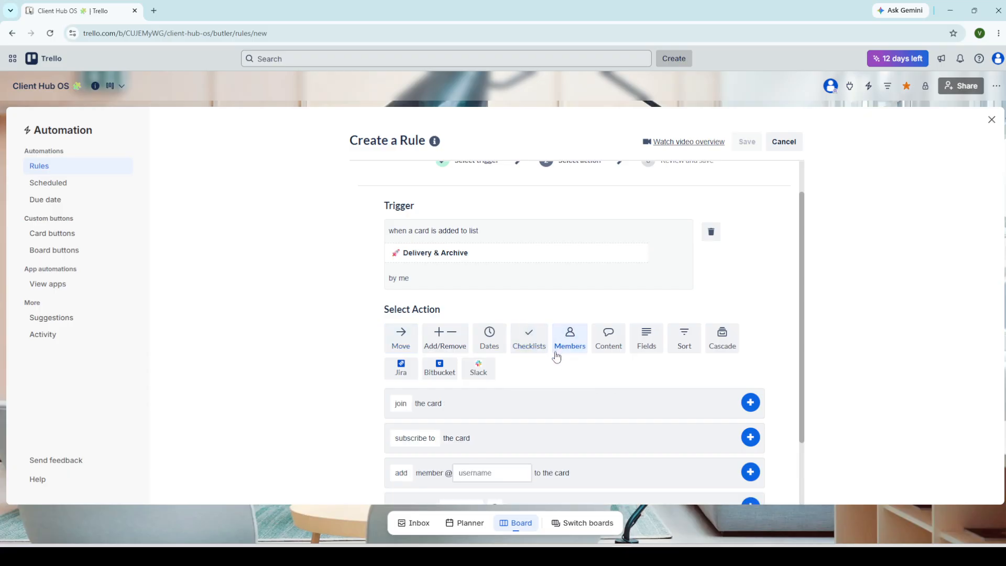
scroll(554, 351, down, 2)
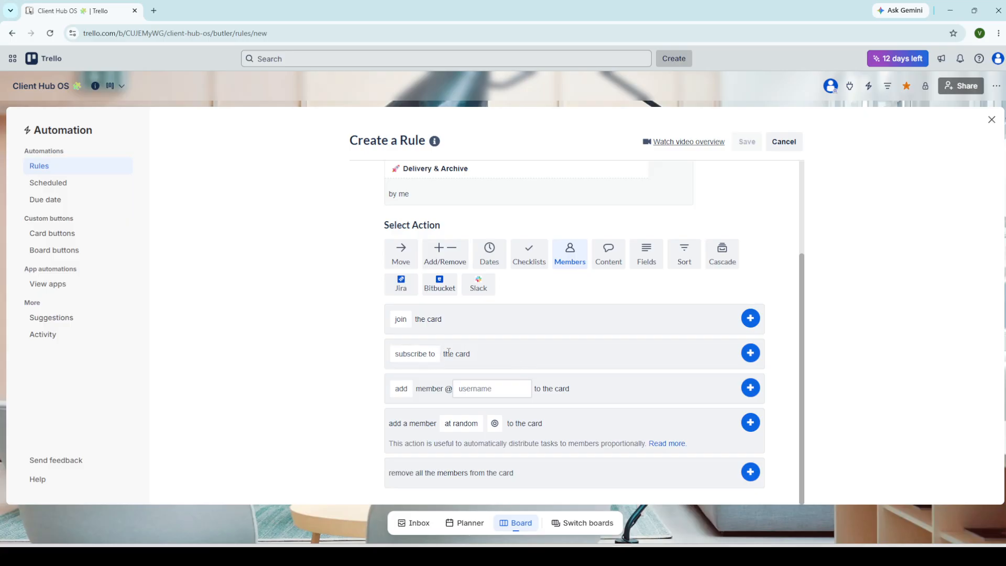
click(486, 388)
click(488, 415)
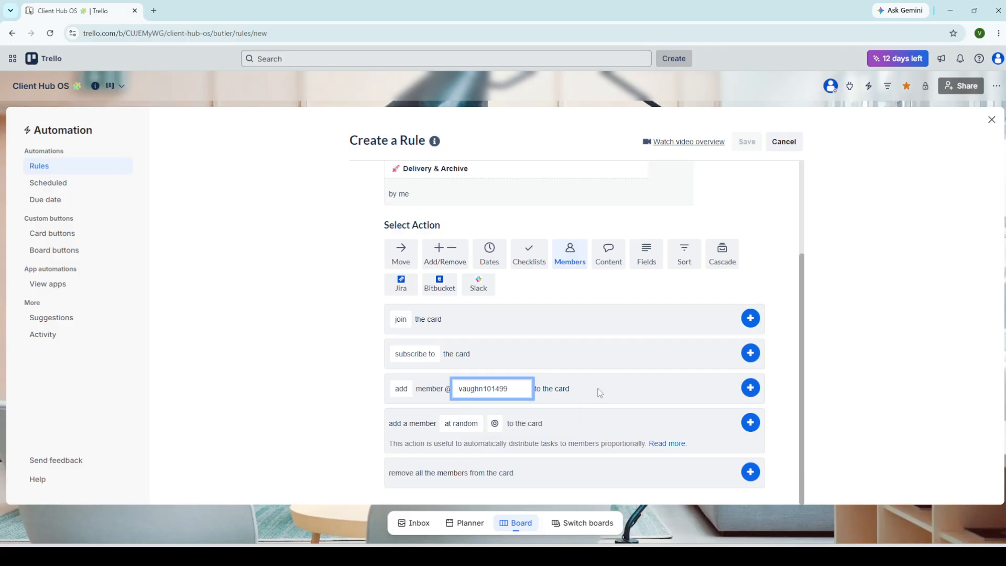
click(751, 389)
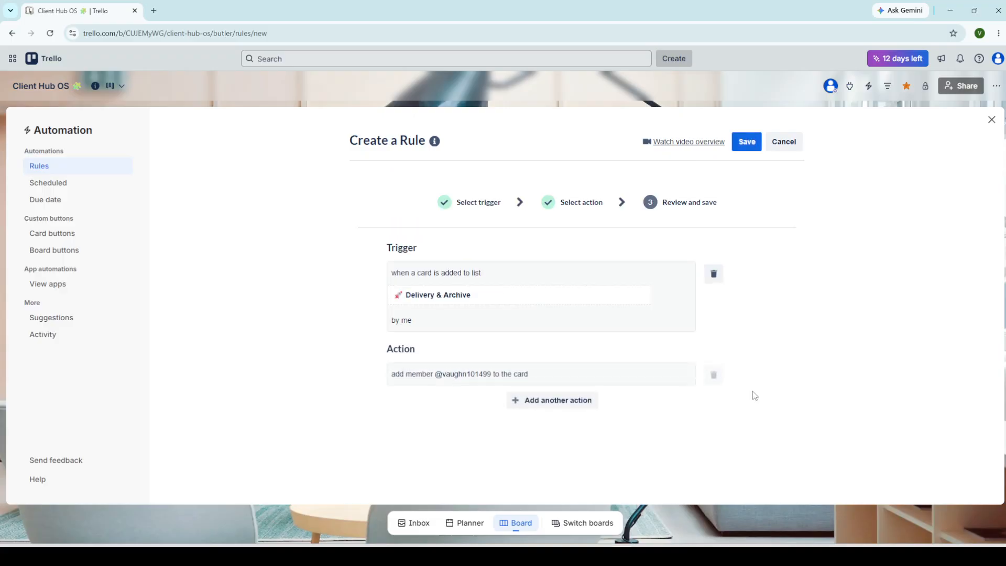
click(544, 402)
scroll(602, 382, down, 3)
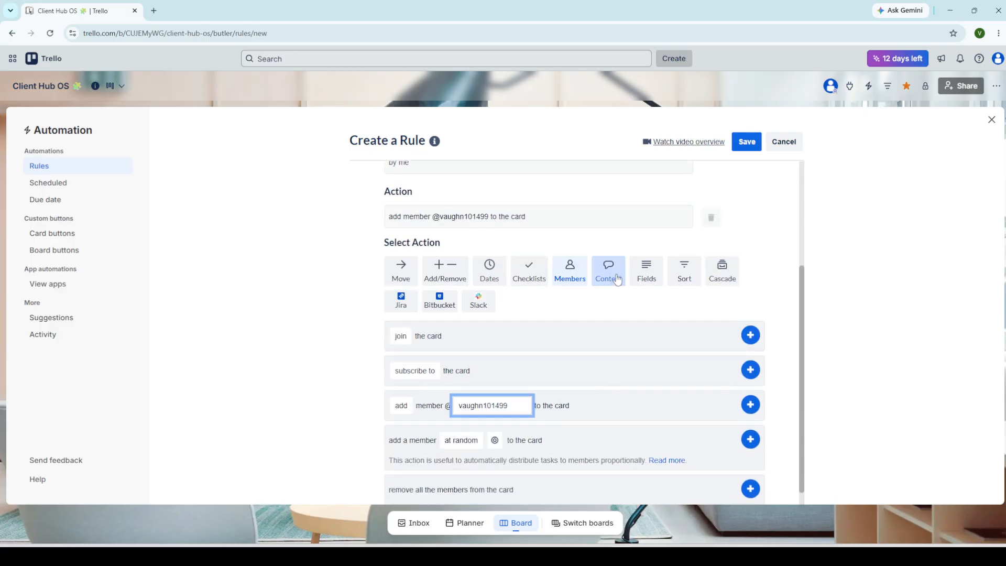
click(646, 272)
scroll(510, 354, down, 1)
scroll(510, 355, down, 1)
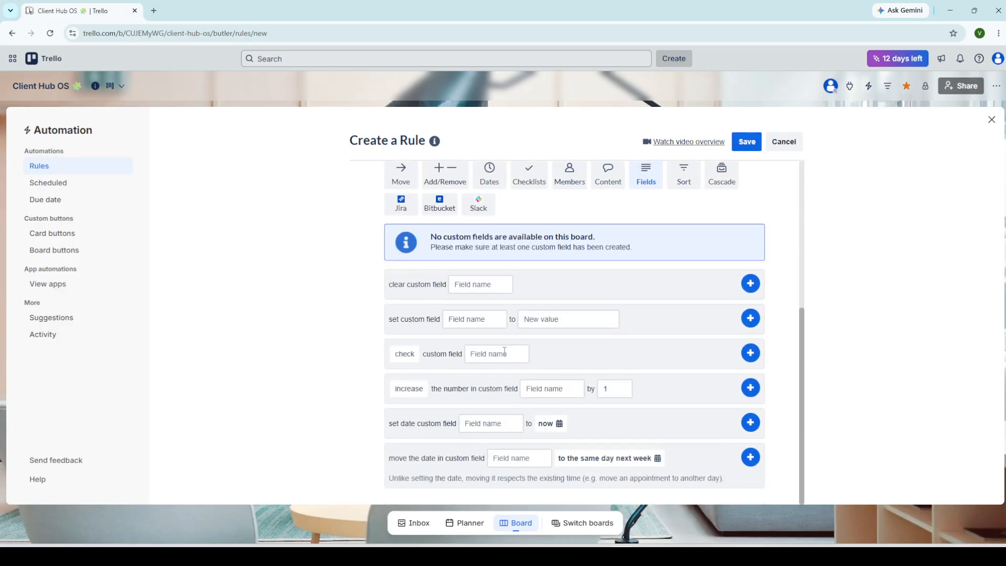
scroll(542, 300, up, 2)
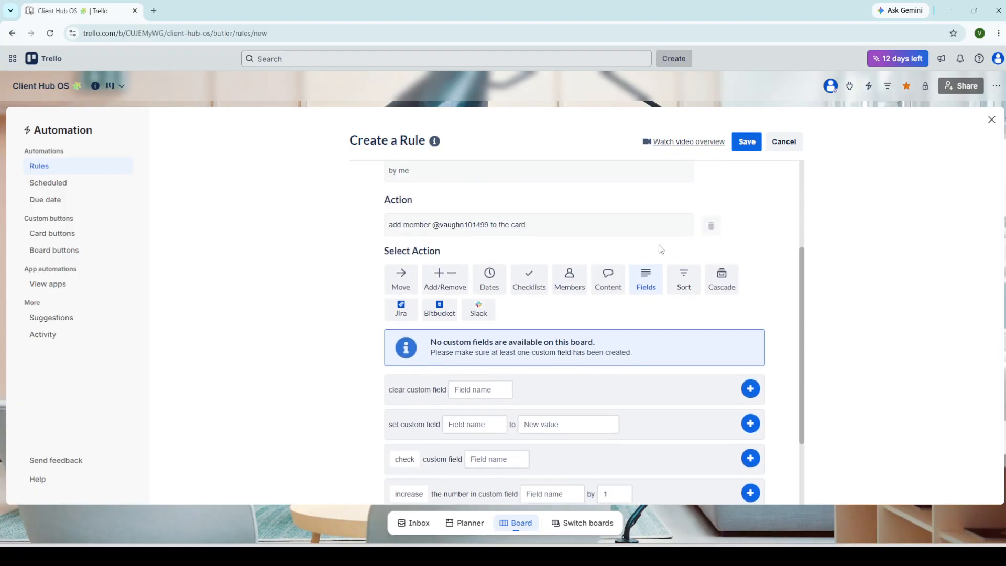
- Save the Delivery & Archive rule and return to the board
click(751, 147)
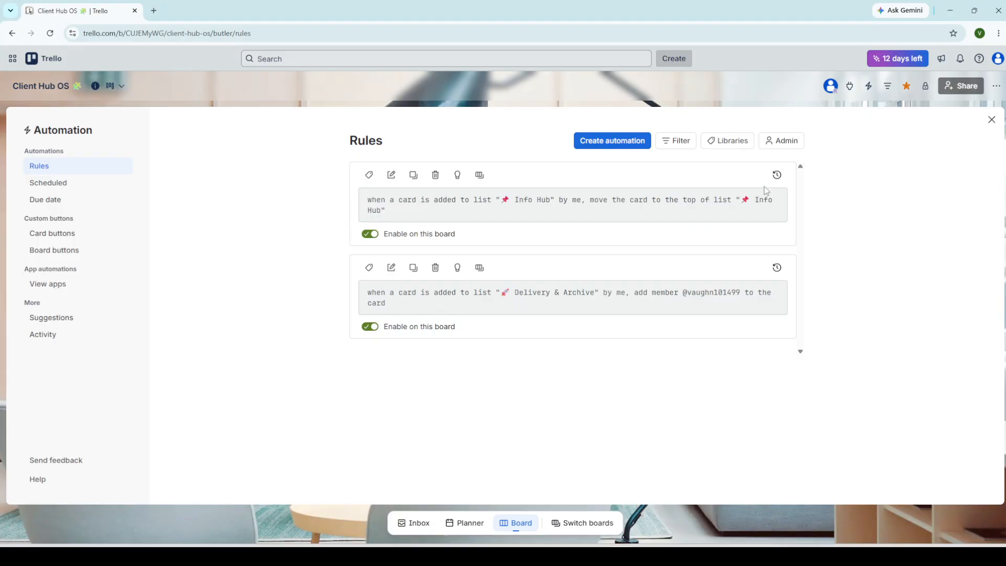
click(992, 120)
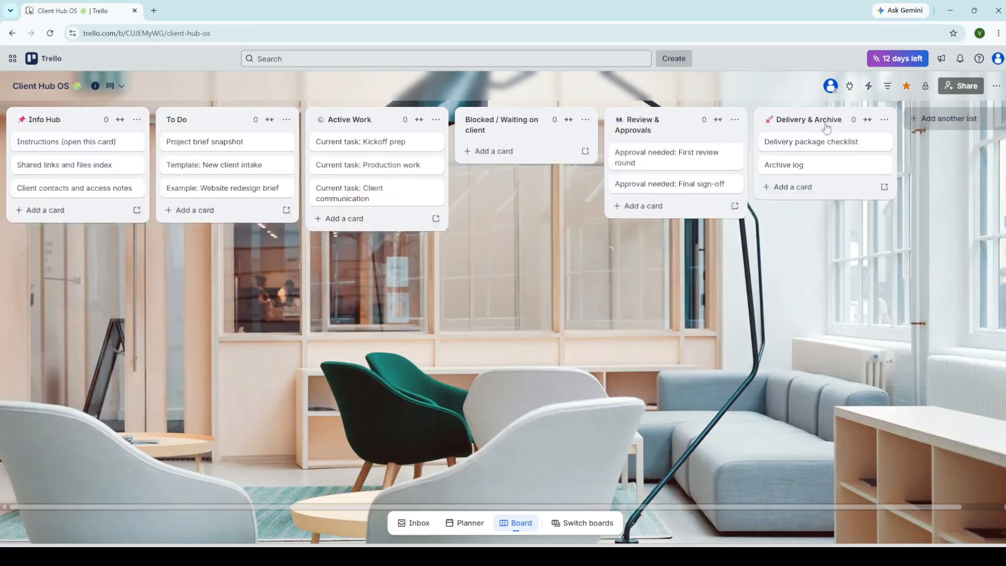
- Add a card titled "test card" to the Info Hub list
click(77, 274)
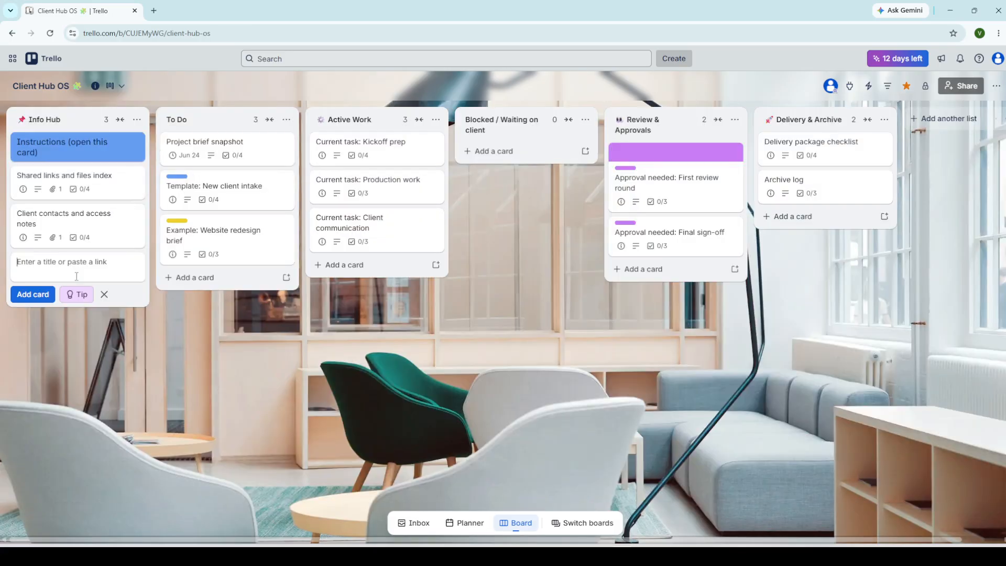
text(test card)
click(40, 300)
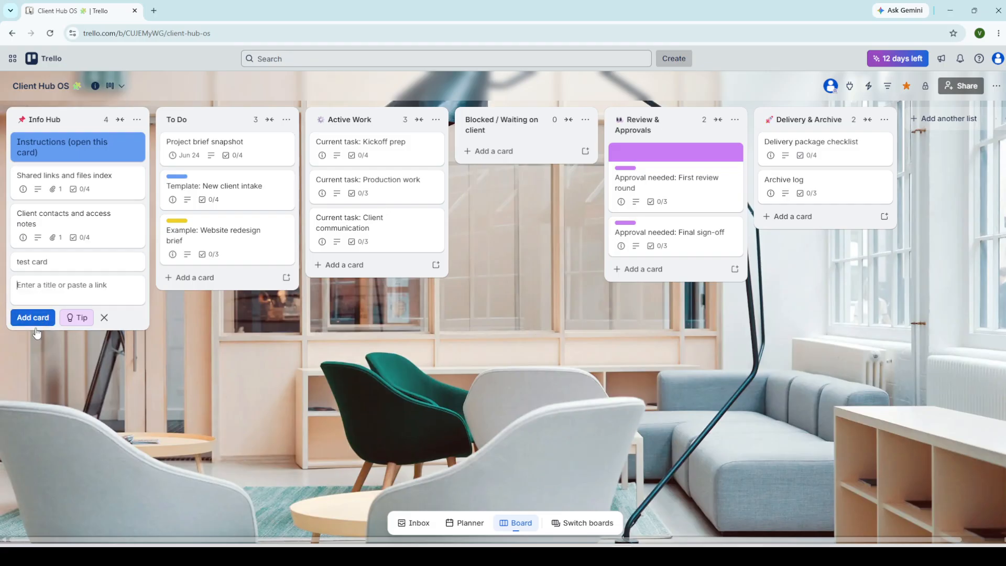
- View the details of the "test card" in Info Hub, close it, and archive the card
click(67, 262)
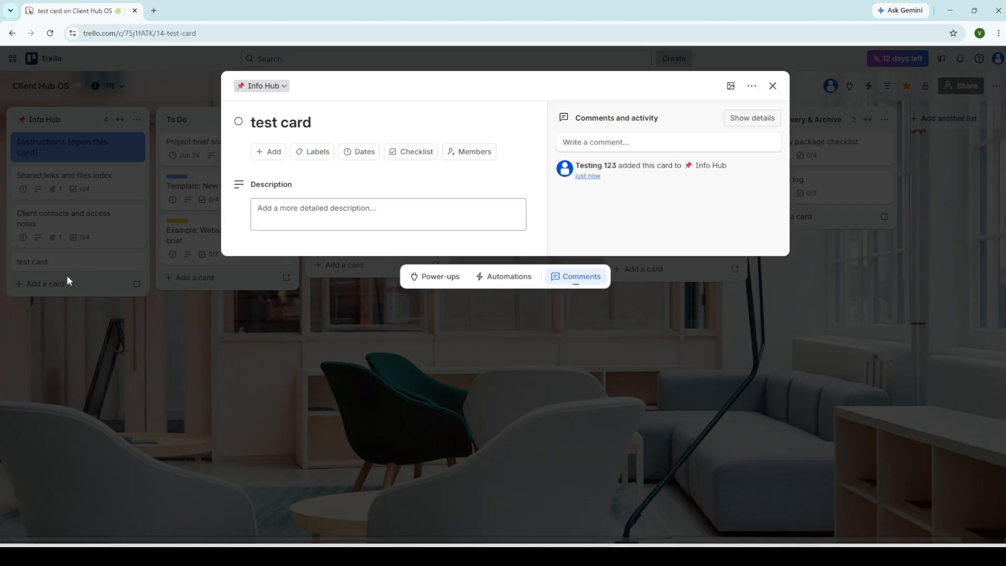
click(107, 329)
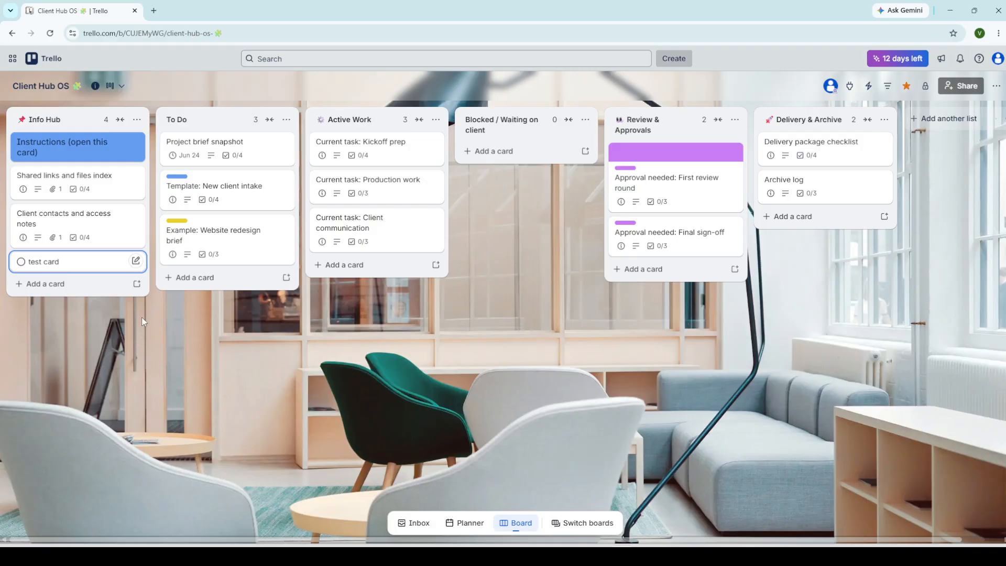
click(137, 262)
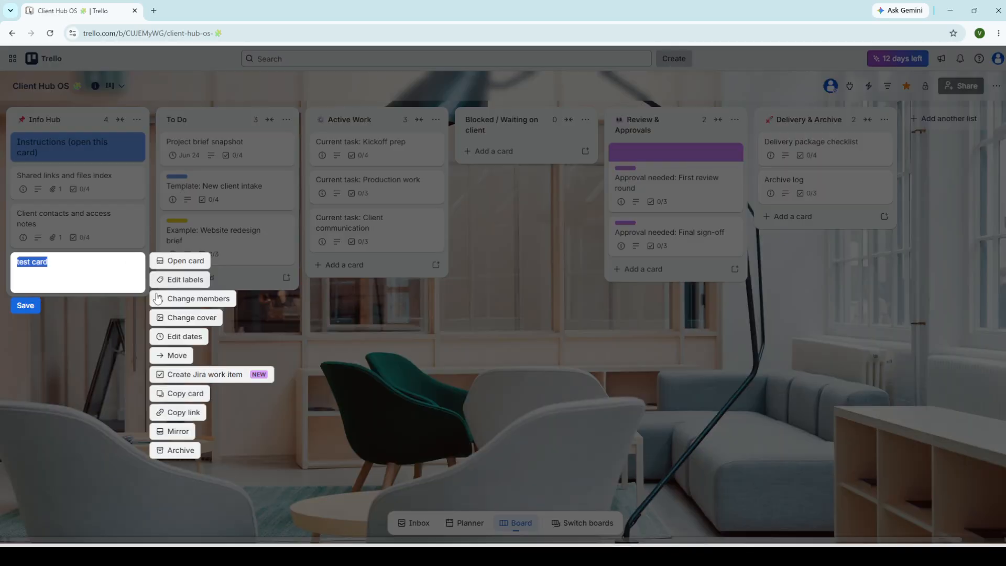
click(172, 451)
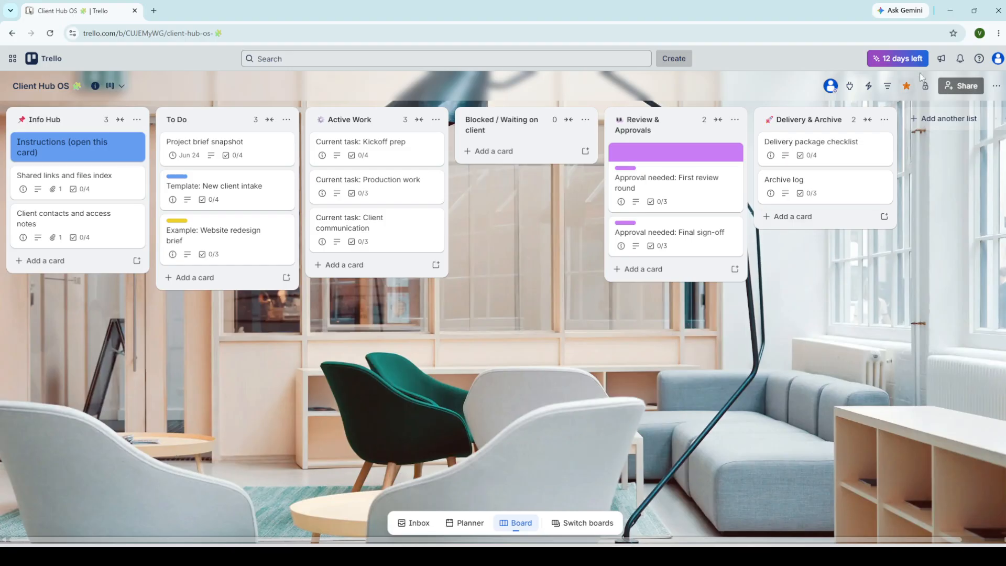
- Open the board's card button automations
click(867, 87)
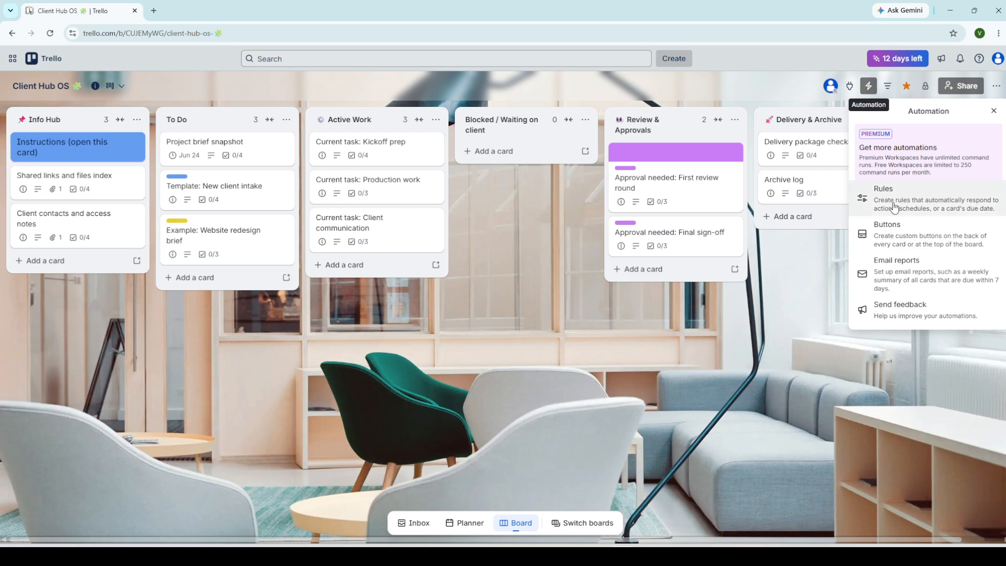
click(885, 237)
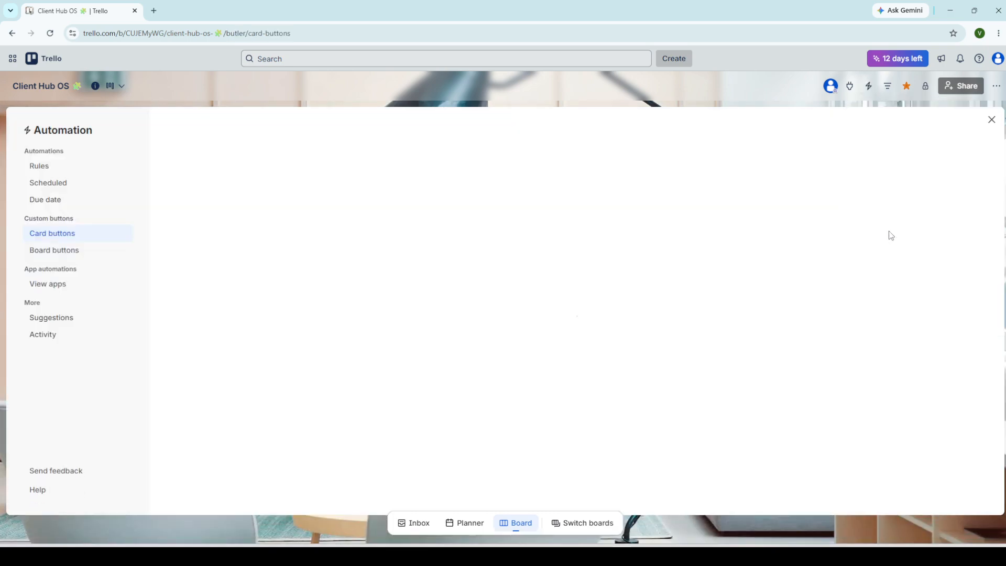